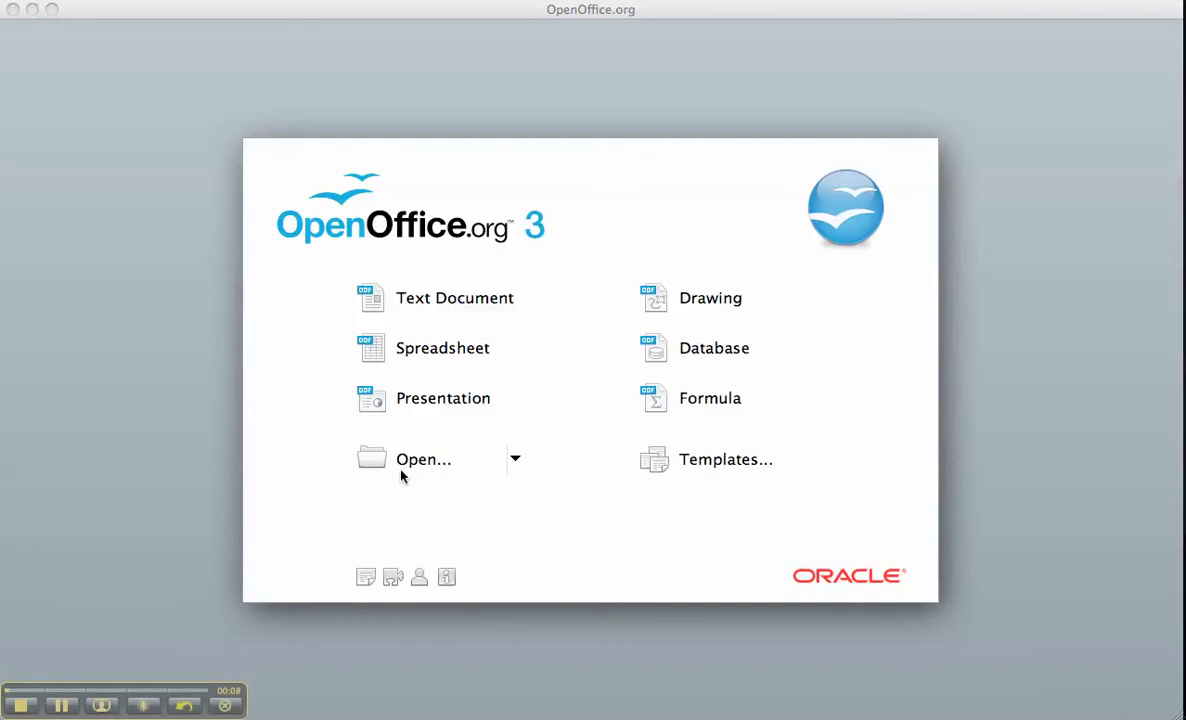
Open the file ipsum.doc from the Documents folder.
click(515, 459)
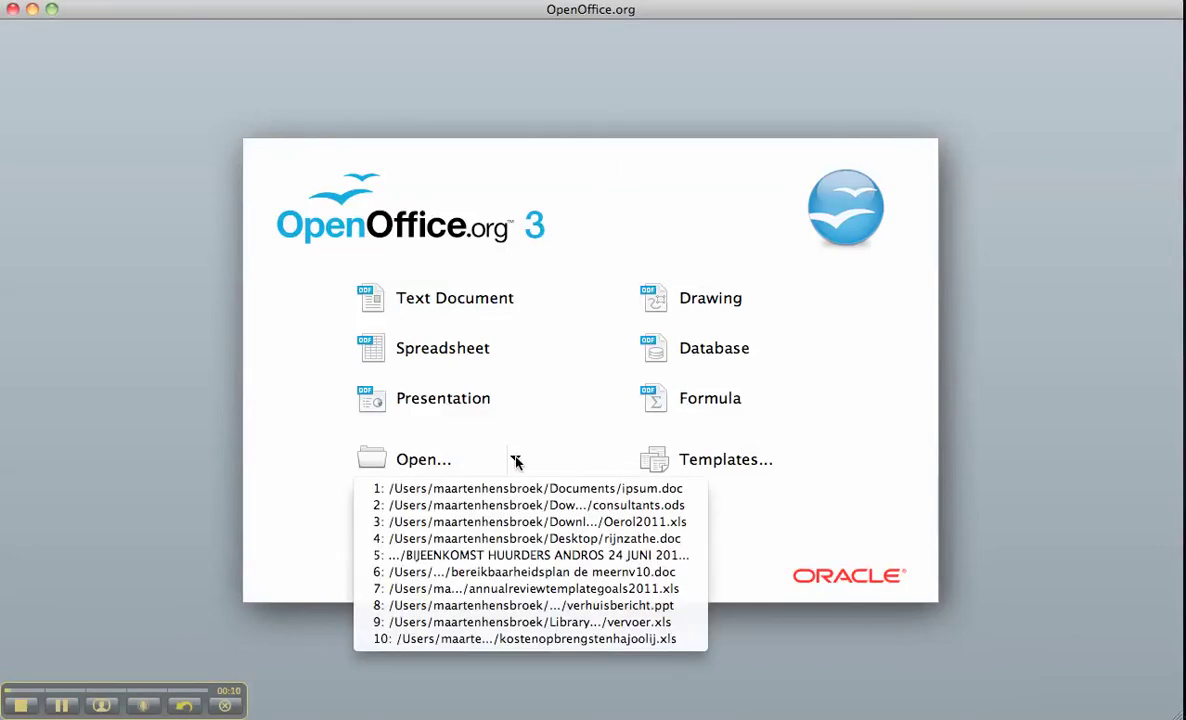
click(430, 462)
click(440, 464)
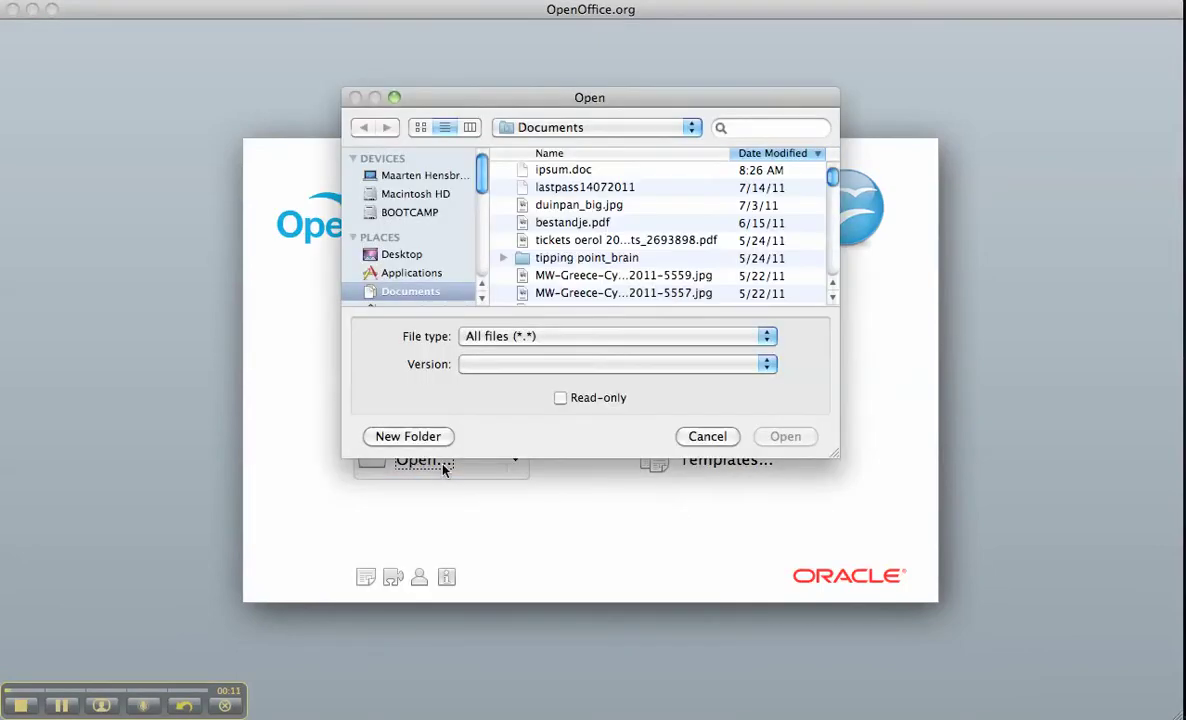
click(585, 175)
click(765, 441)
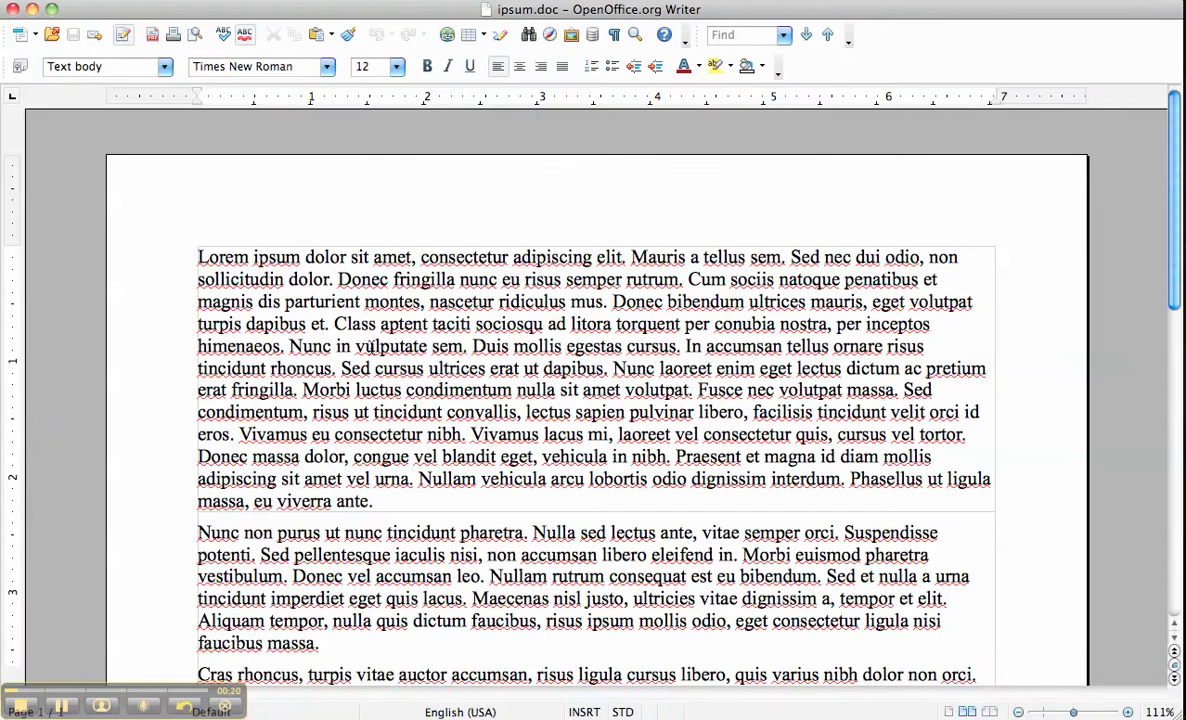
Look through the document's text down to the last paragraph and return to the opening paragraph.
scroll(313, 284, down, 3)
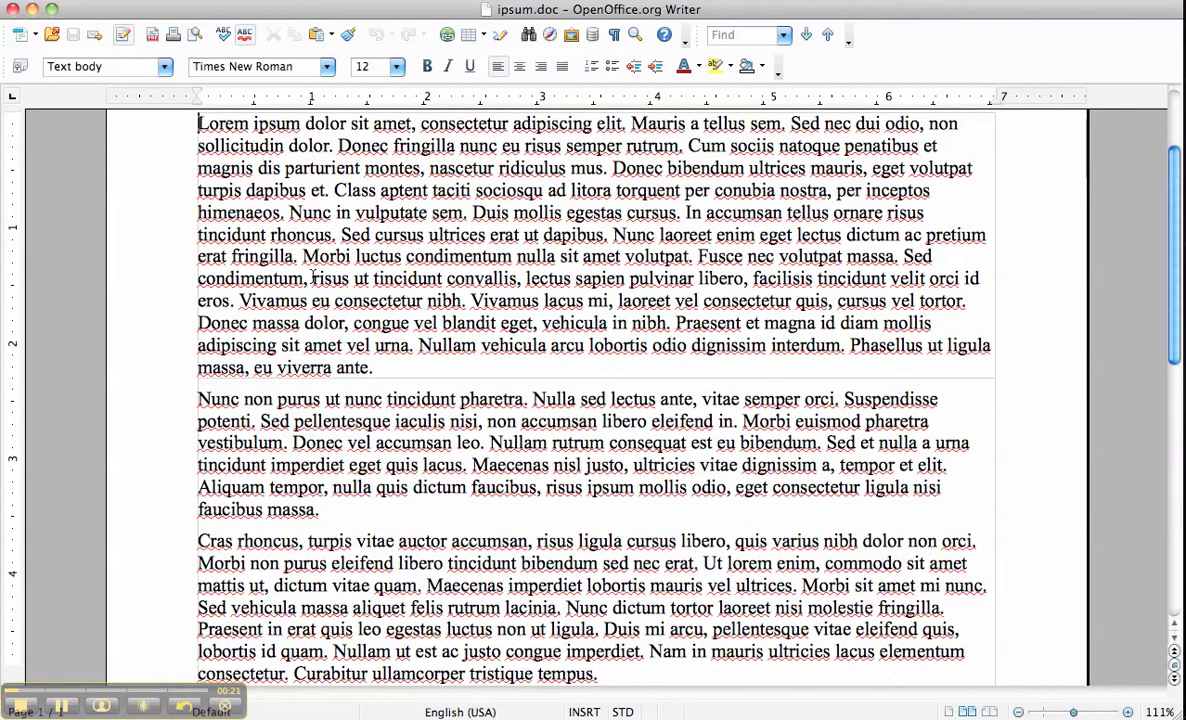
scroll(313, 278, down, 13)
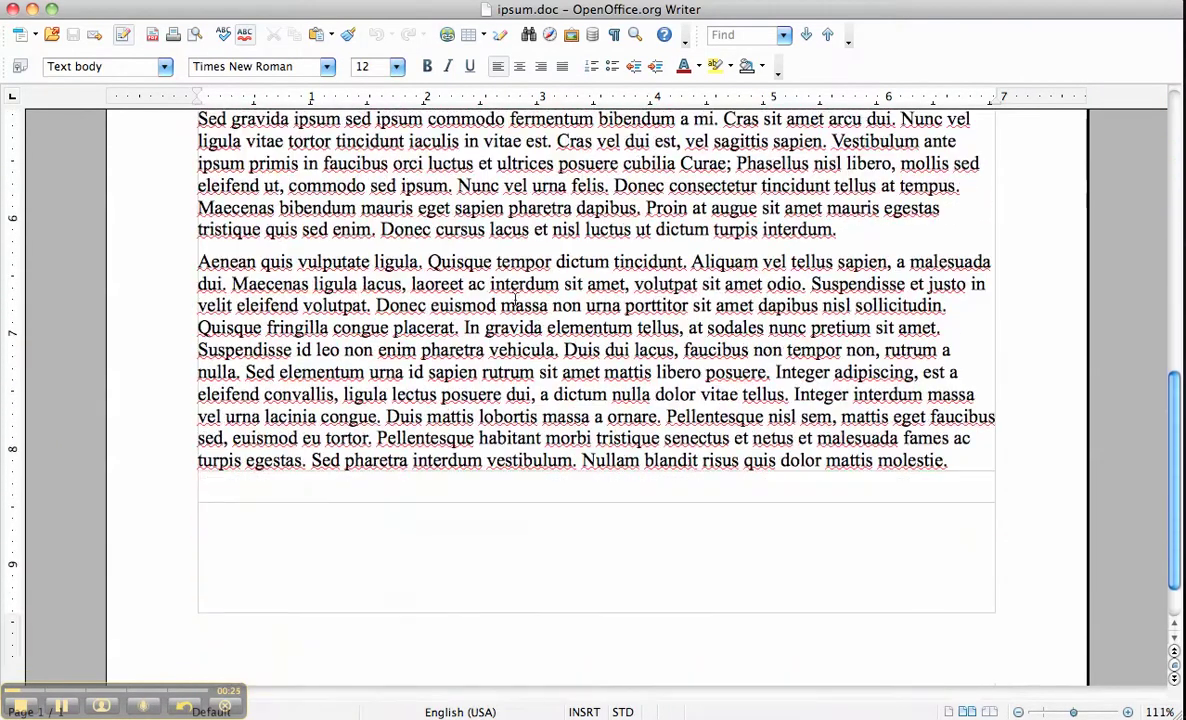
key(ctrl+Home)
mouse_move(197, 257)
mouse_down()
mouse_move(612, 258)
mouse_move(197, 257)
mouse_up()
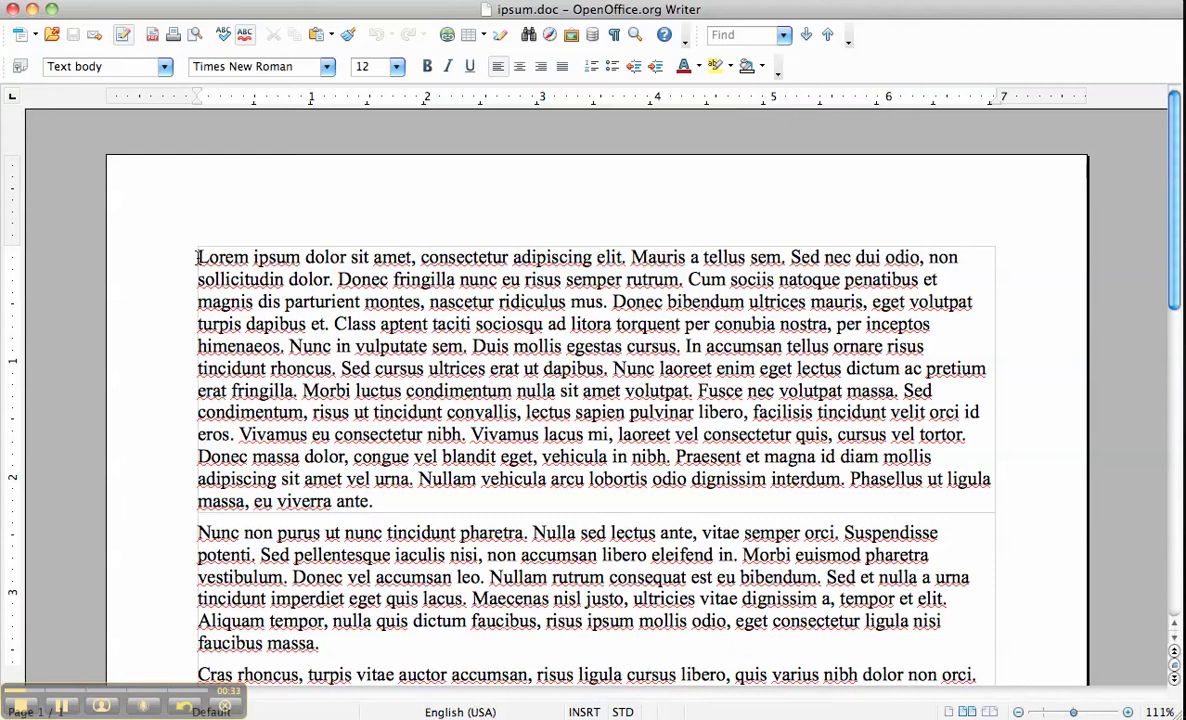
drag(197, 257, 497, 456)
click(497, 456)
scroll(446, 500, down, 1)
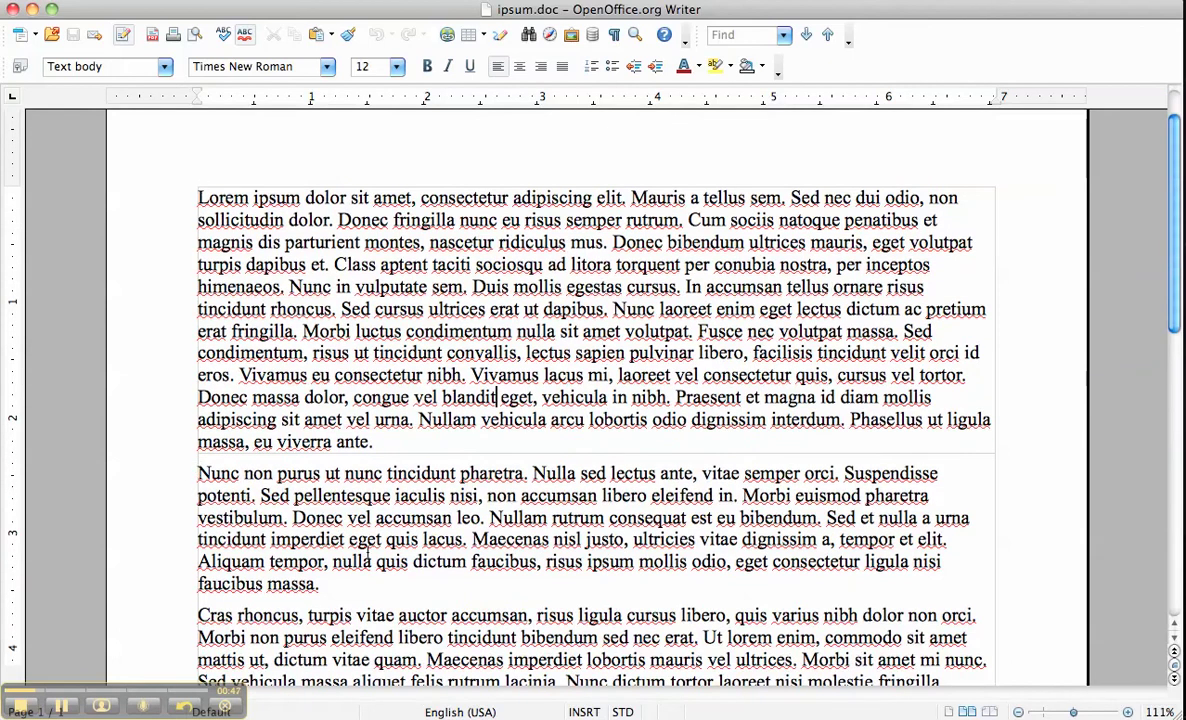
Try font size 10 on the second paragraph, starting "Nunc non purus", and set it to 11.
scroll(367, 555, down, 1)
drag(324, 548, 198, 436)
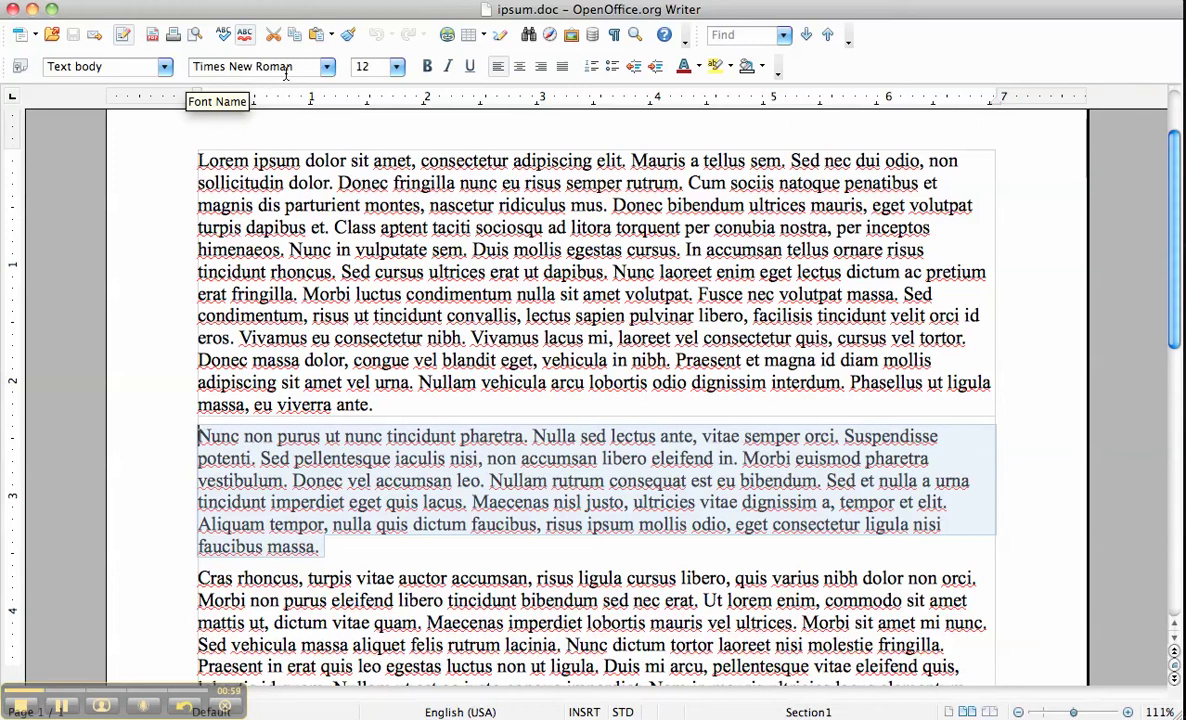
click(396, 67)
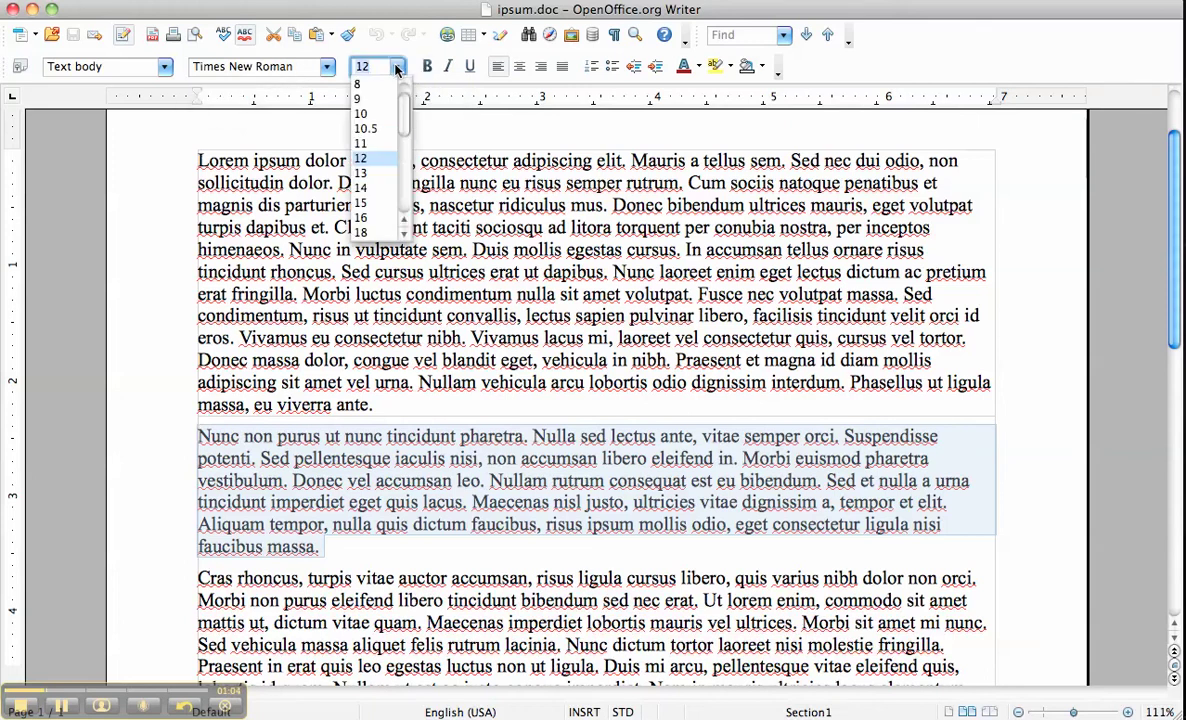
click(362, 114)
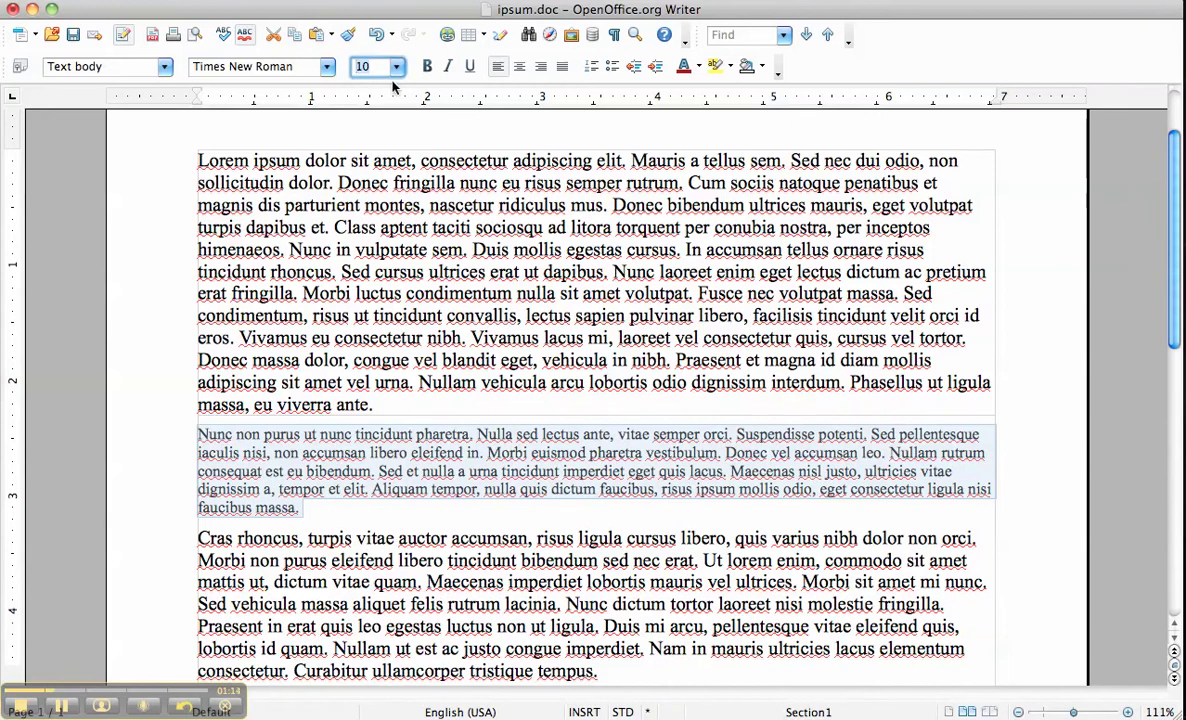
text(11)
key(Return)
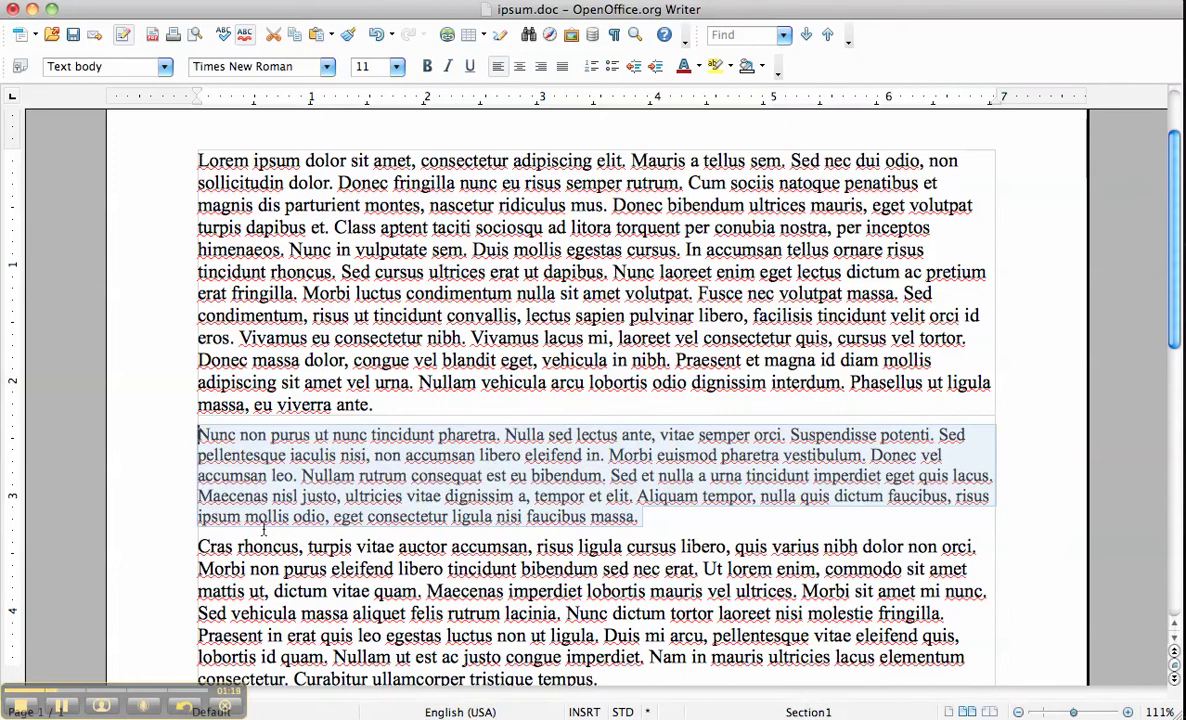
Make the entire third paragraph, starting "Cras rhoncus", bold.
scroll(270, 500, down, 1)
scroll(283, 517, down, 2)
drag(598, 621, 197, 484)
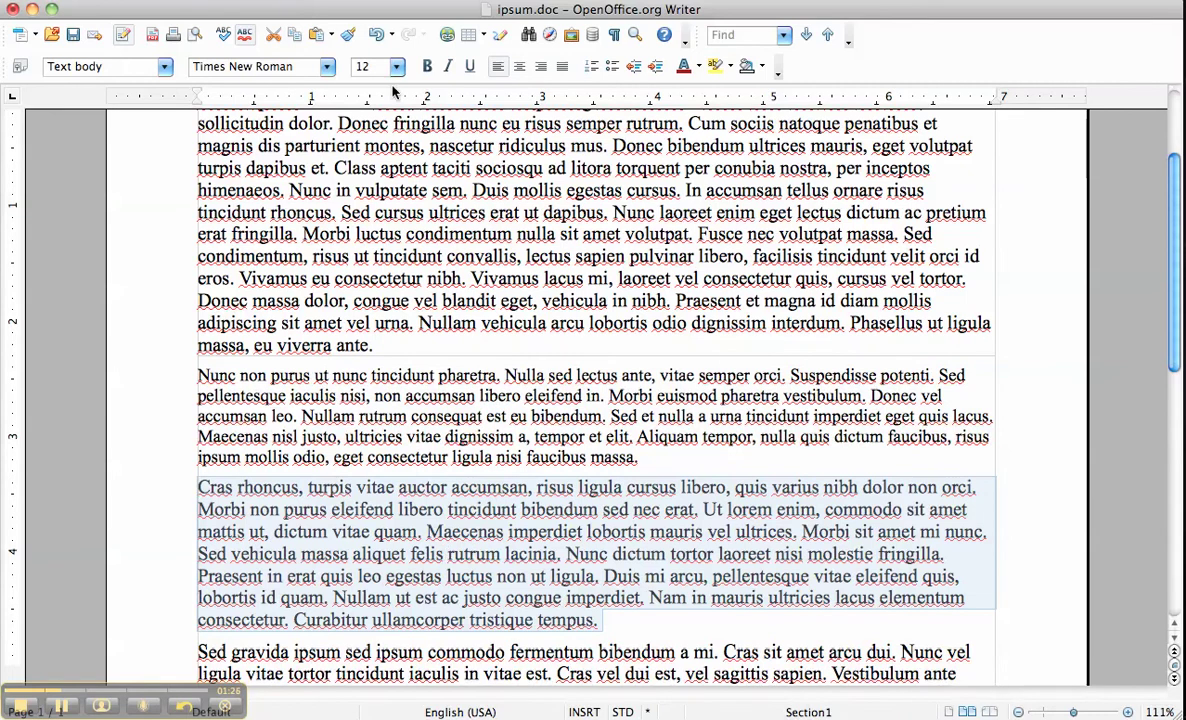
click(426, 67)
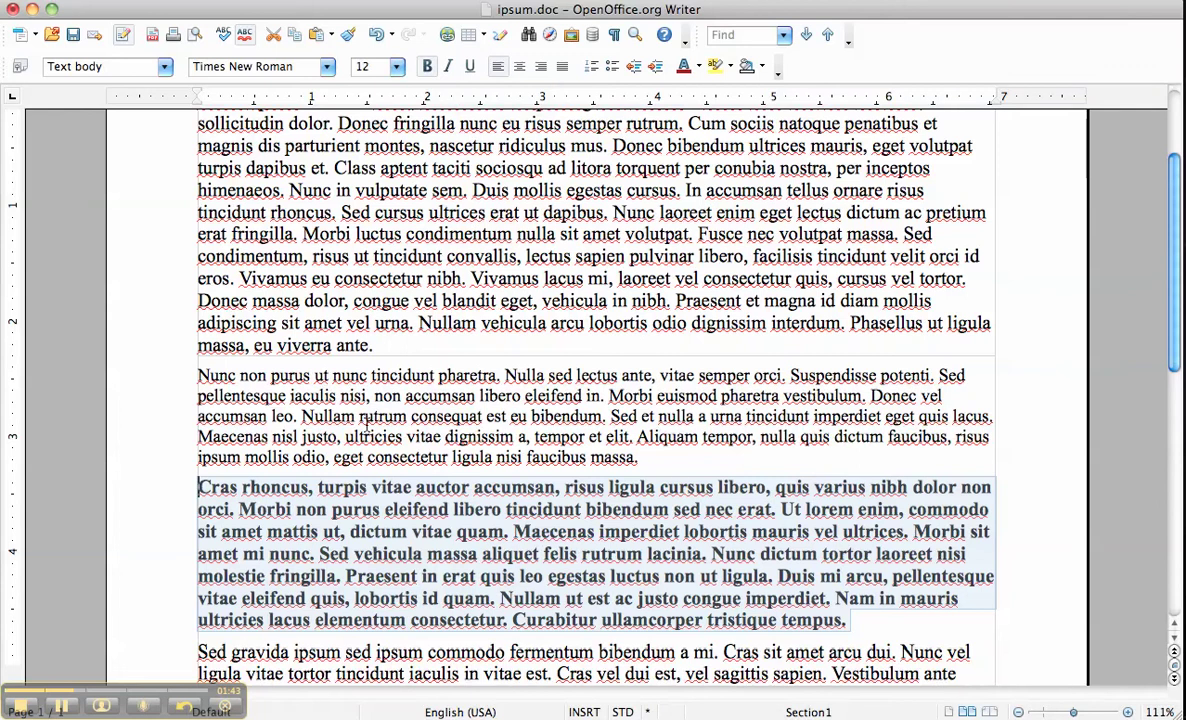
Change the font of the third paragraph, starting "Cras rhoncus", to Verdana.
click(327, 68)
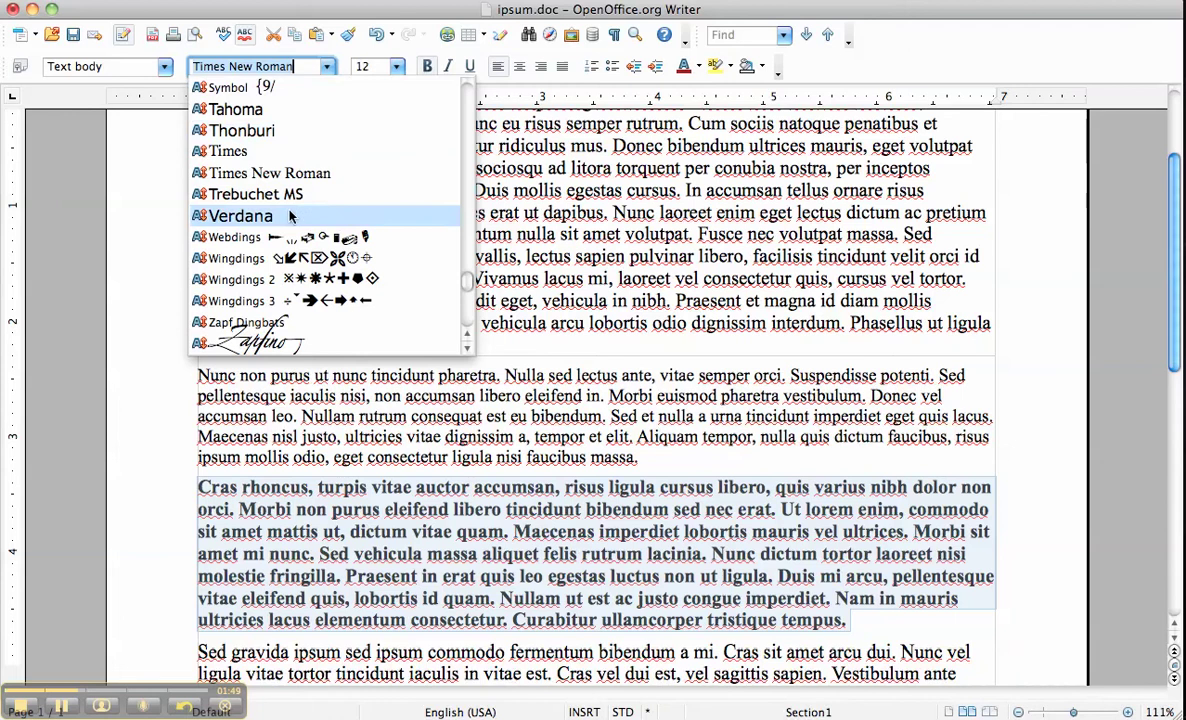
scroll(331, 262, up, 4)
scroll(333, 262, down, 4)
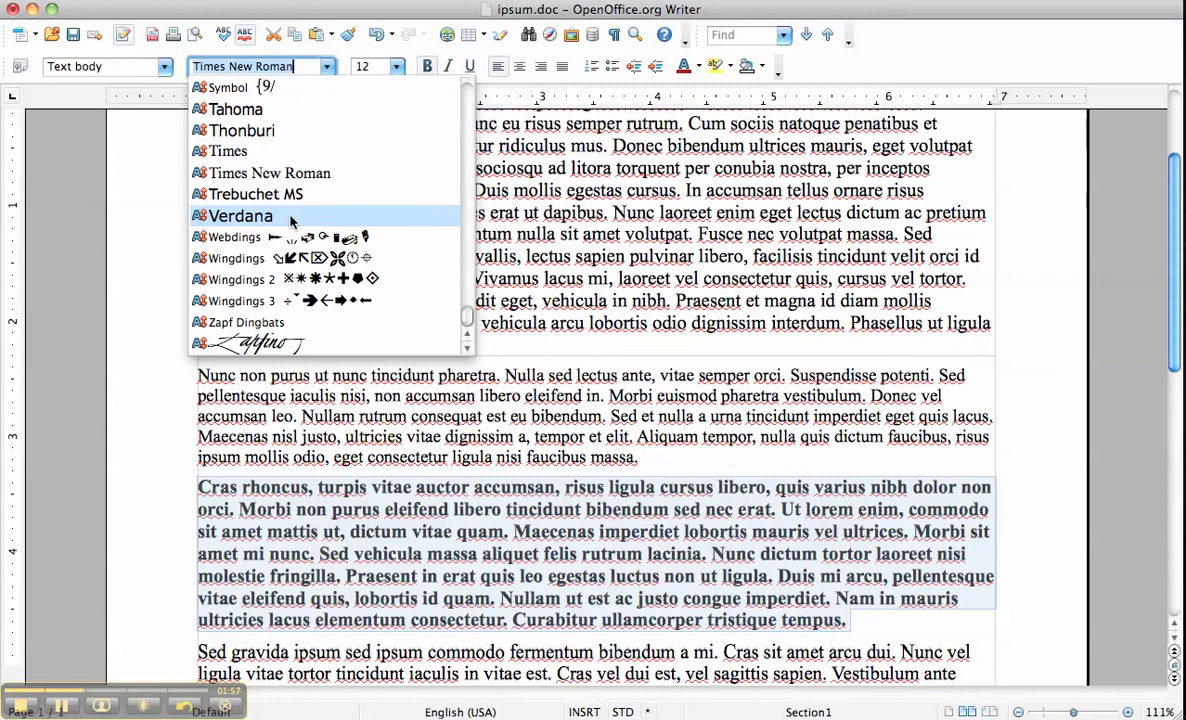
click(290, 219)
scroll(430, 490, down, 2)
click(430, 488)
Insert a new line reading "Heading 1" above the first paragraph of the document.
scroll(450, 395, down, 5)
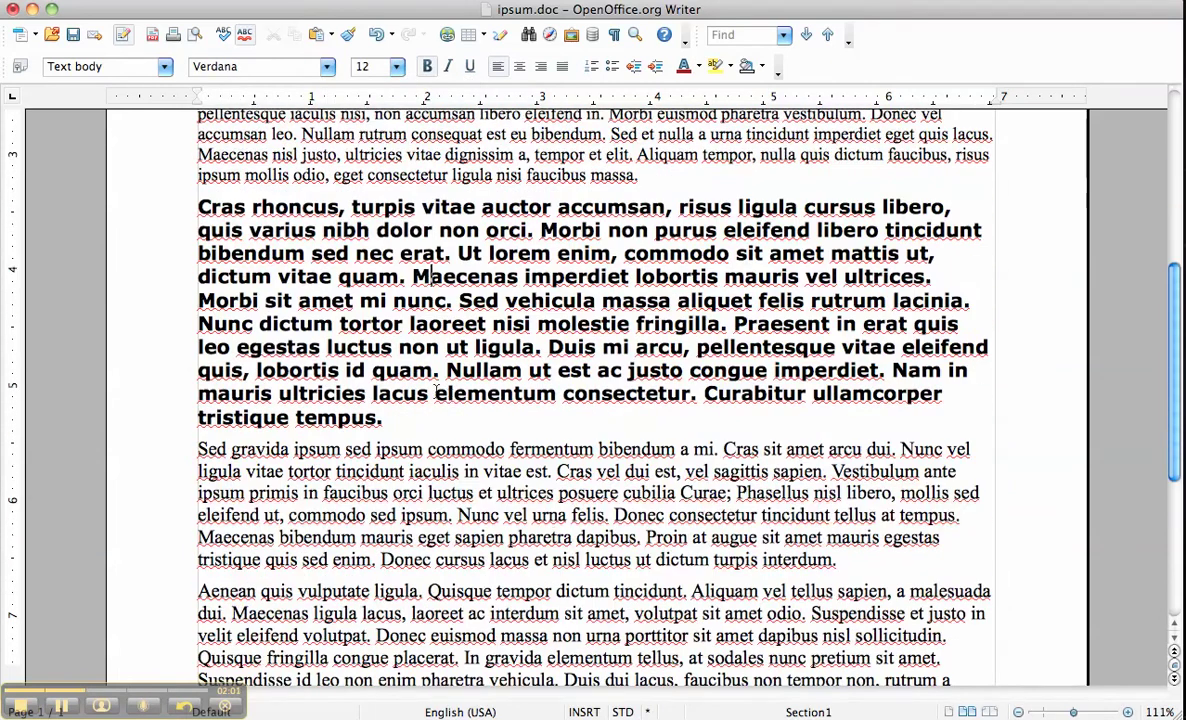
scroll(449, 396, down, 3)
scroll(430, 396, up, 14)
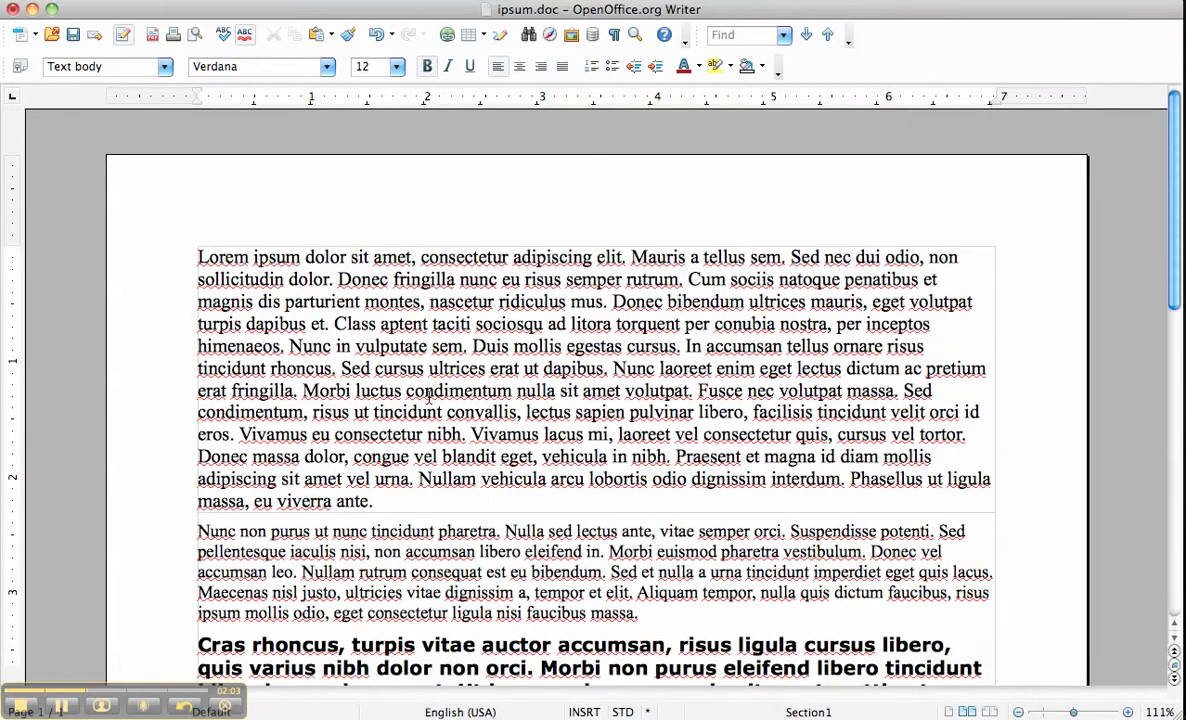
click(191, 256)
click(426, 304)
key(Return)
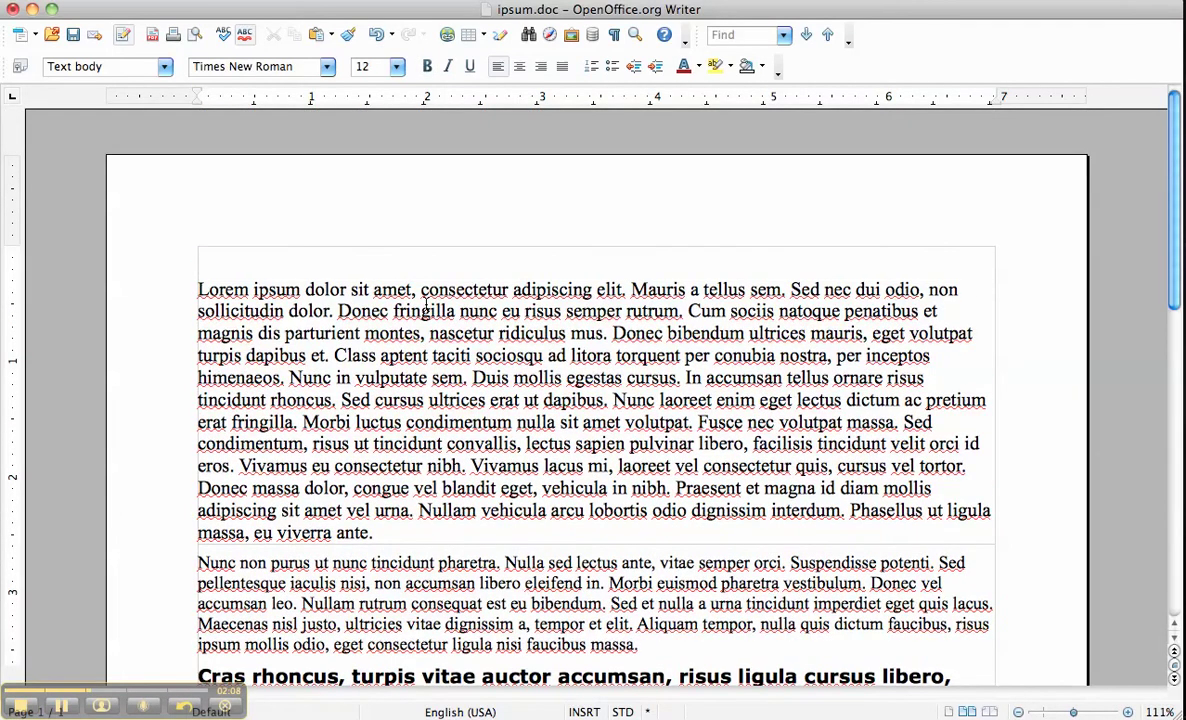
text(heading 1)
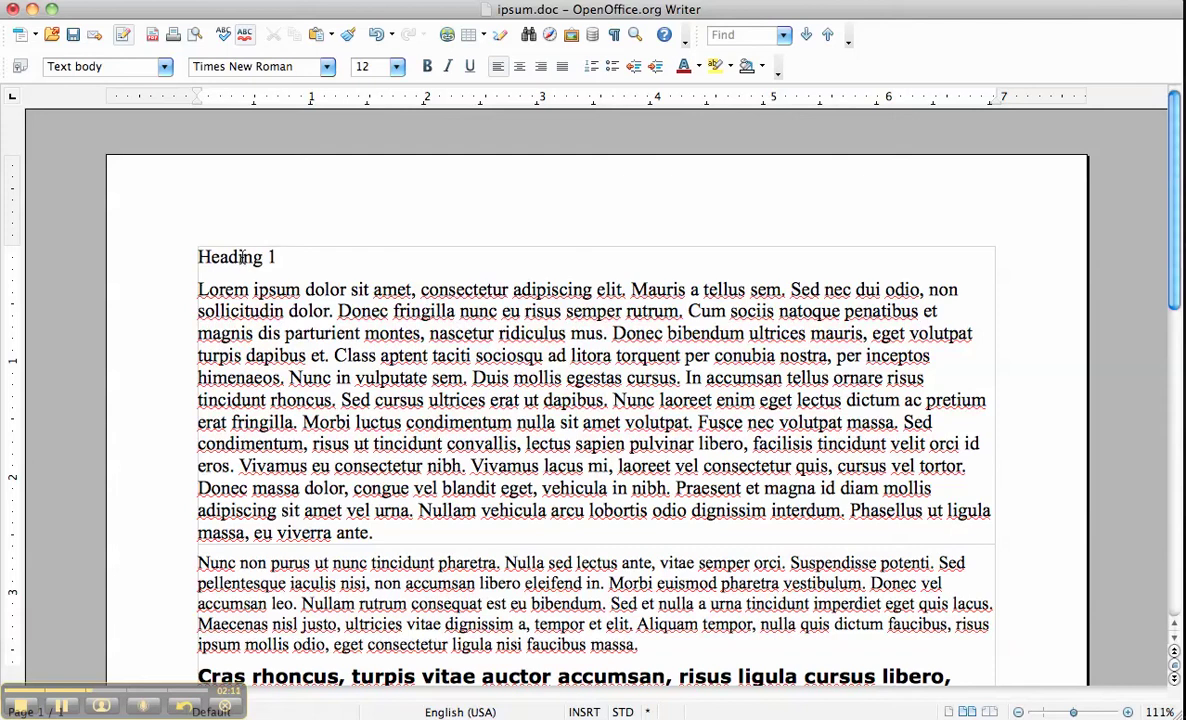
Apply the Heading 1 paragraph style to the "Heading 1" line above the first paragraph.
drag(277, 257, 170, 256)
click(152, 64)
click(140, 115)
click(405, 336)
Insert a new line reading "Heading 2" above the last paragraph, starting "Aenean quis vulputate".
scroll(254, 271, down, 15)
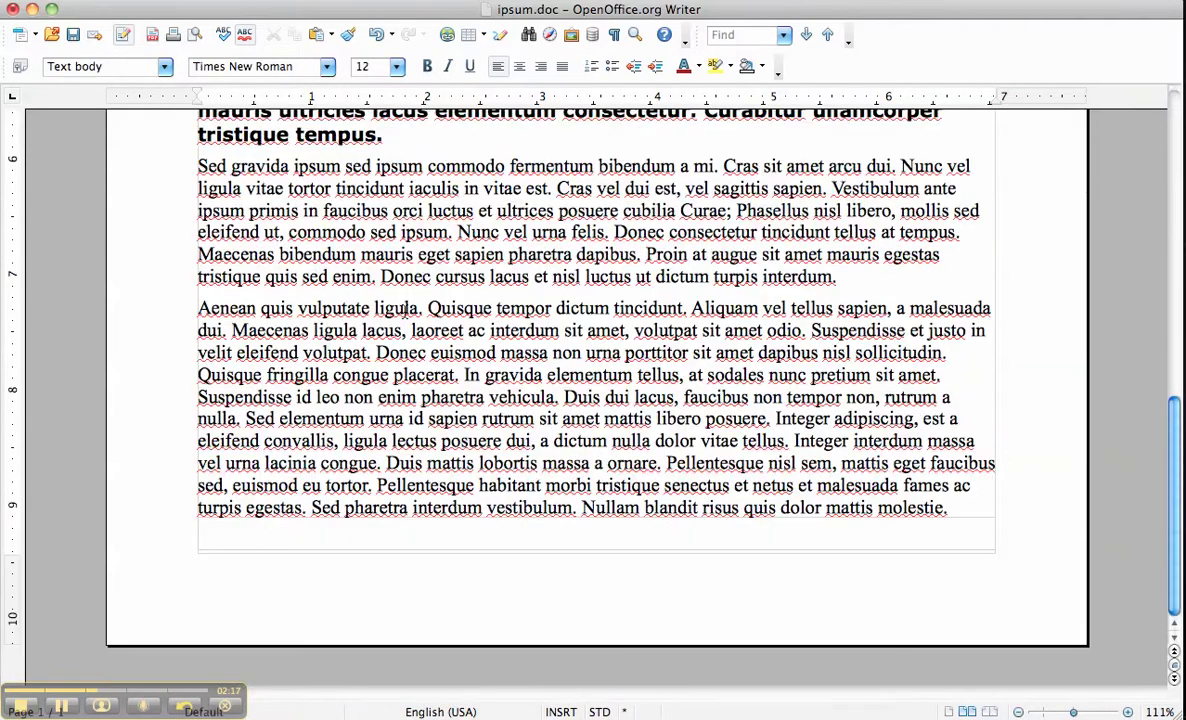
key(Return)
text(heading 2)
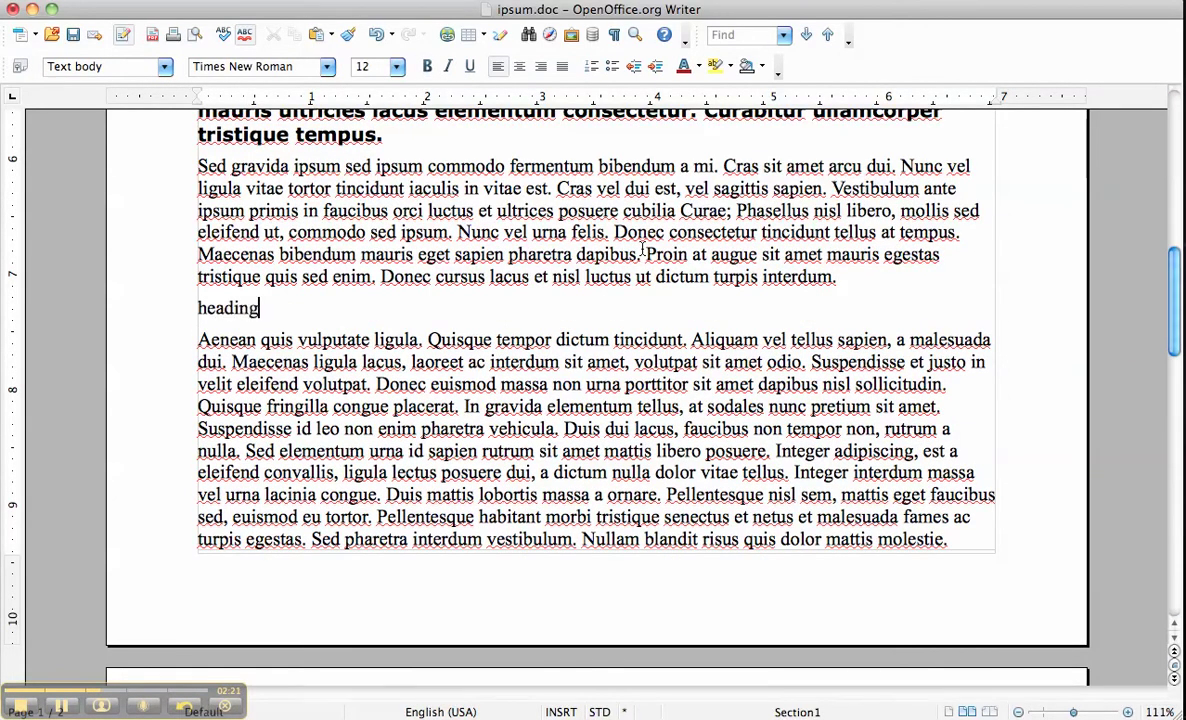
Apply the Heading 2 paragraph style to the "Heading 2" line above the last paragraph.
drag(276, 308, 186, 300)
click(162, 67)
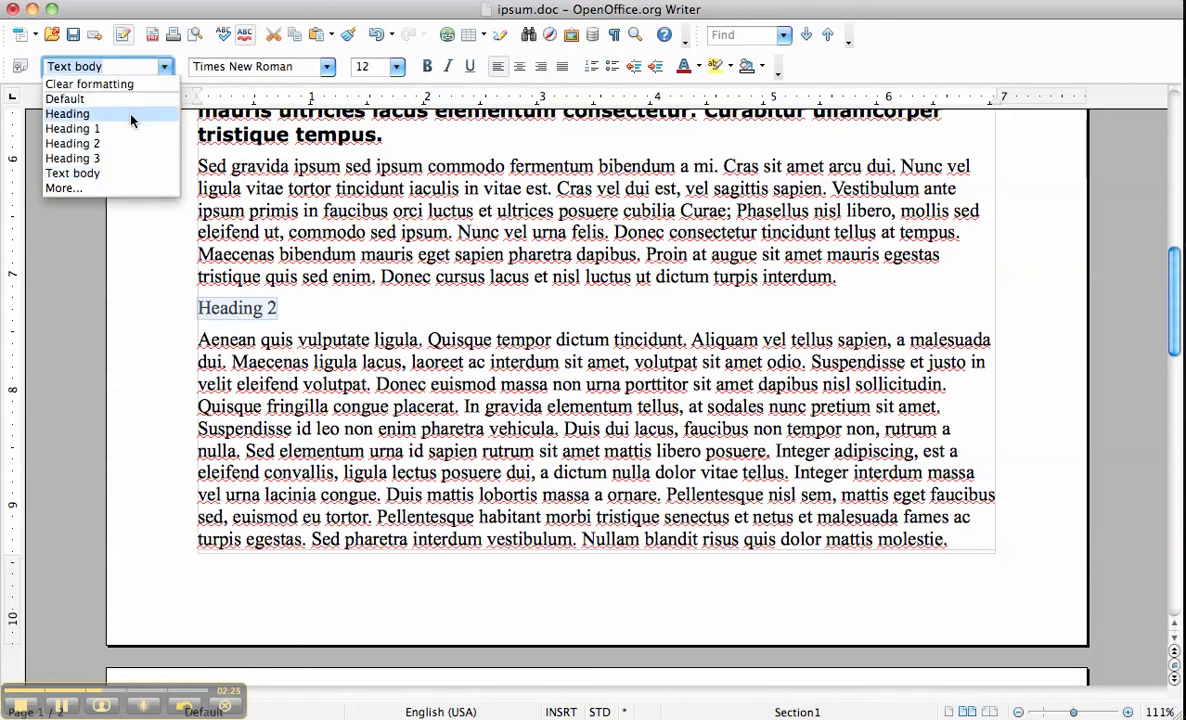
click(119, 143)
click(350, 473)
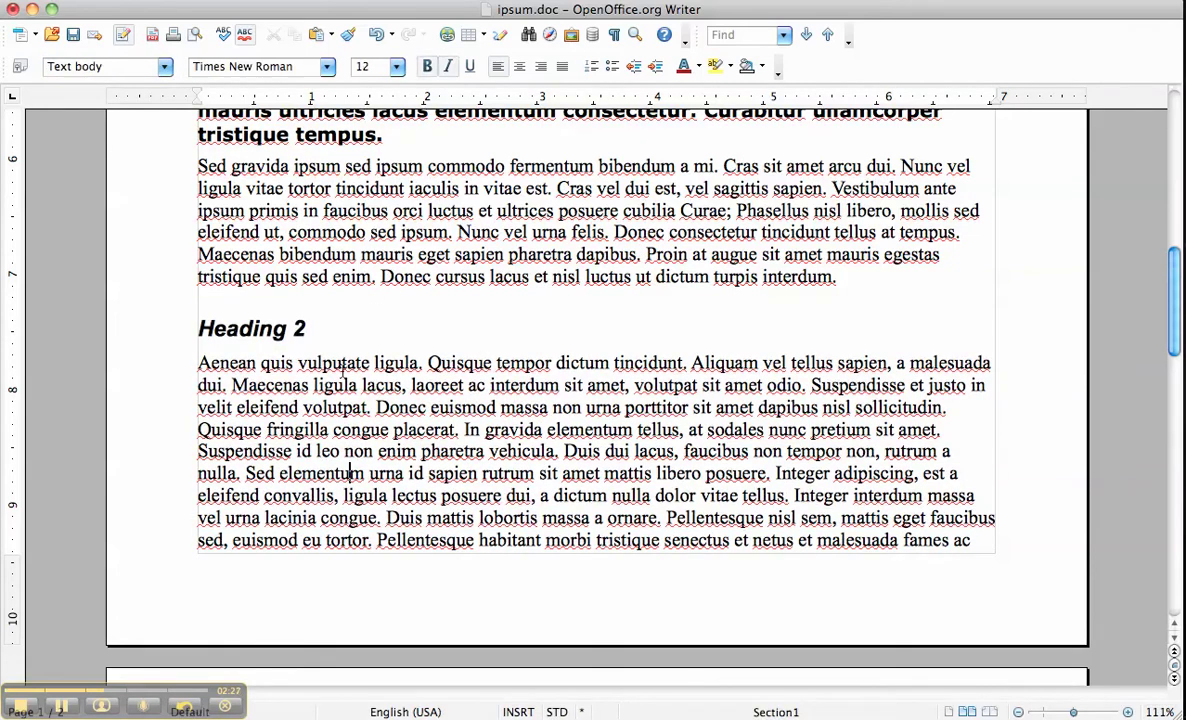
Examine which paragraph styles the two heading lines use and which styles are available in the style list.
double_click(247, 327)
click(247, 327)
scroll(247, 327, up, 15)
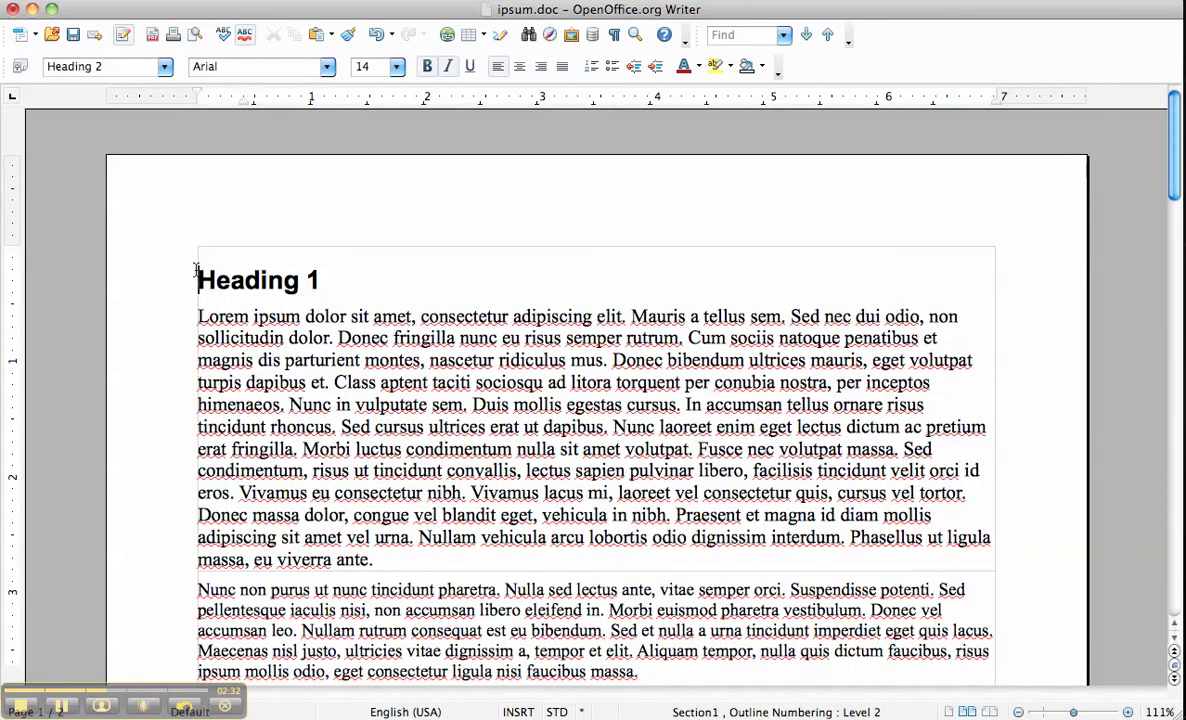
click(199, 280)
scroll(199, 280, down, 15)
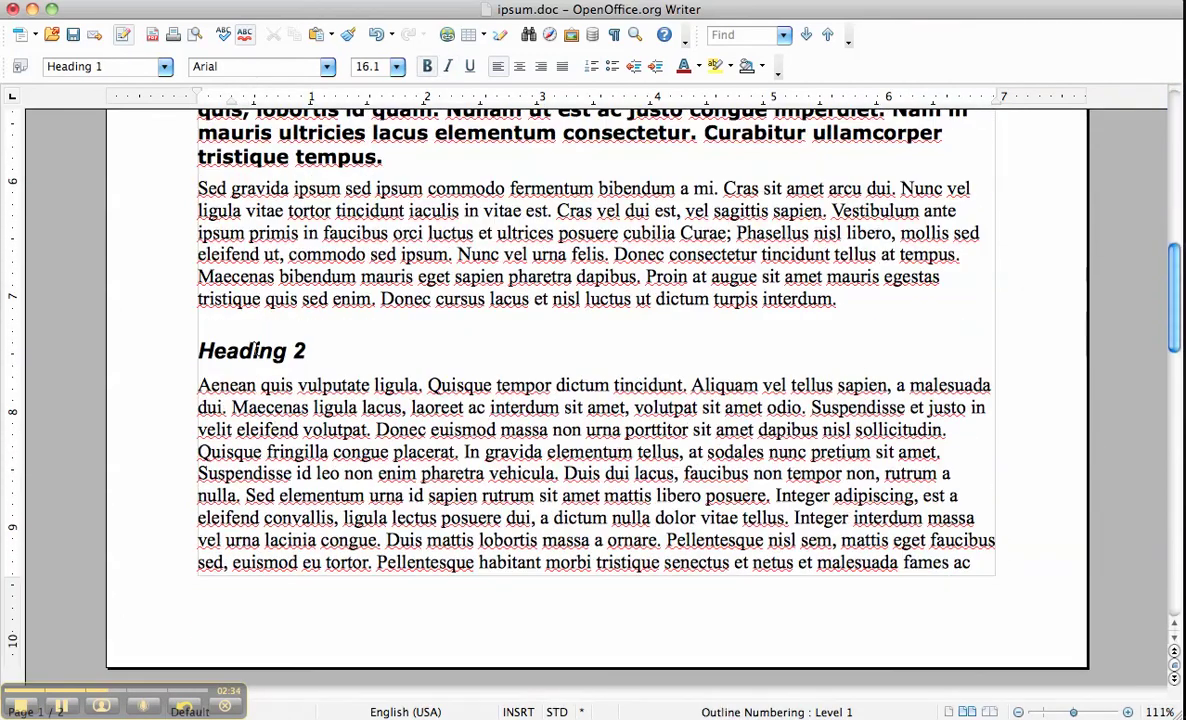
click(240, 325)
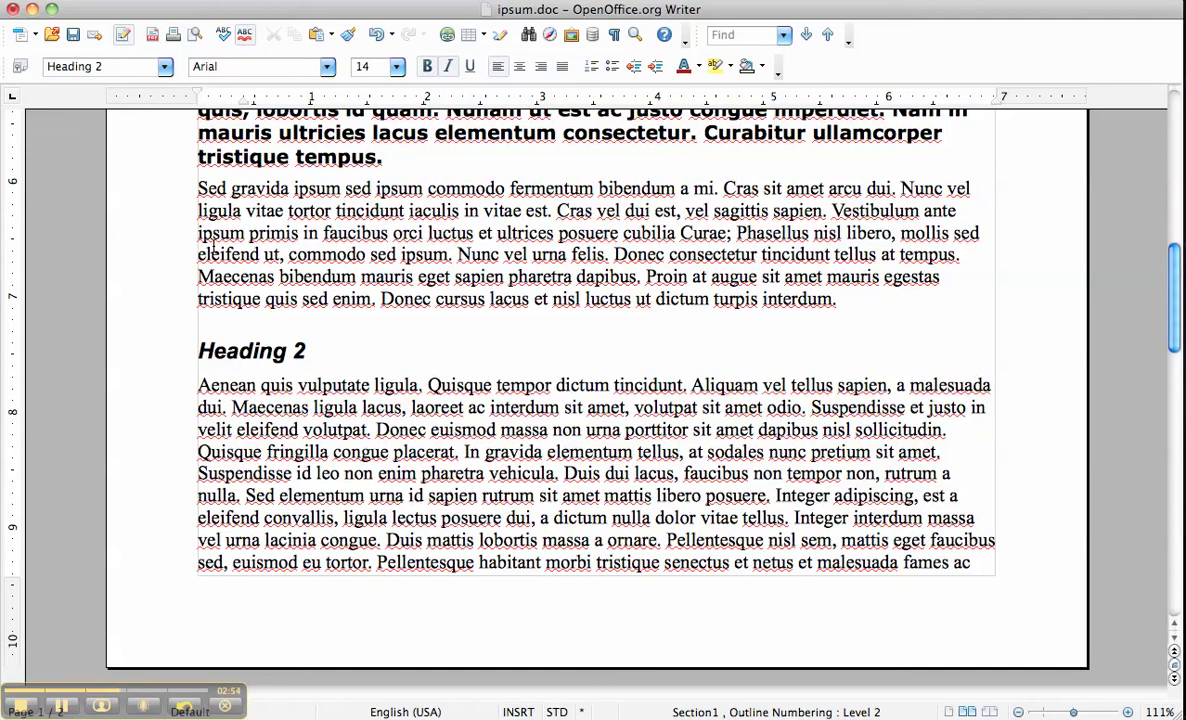
scroll(347, 261, up, 12)
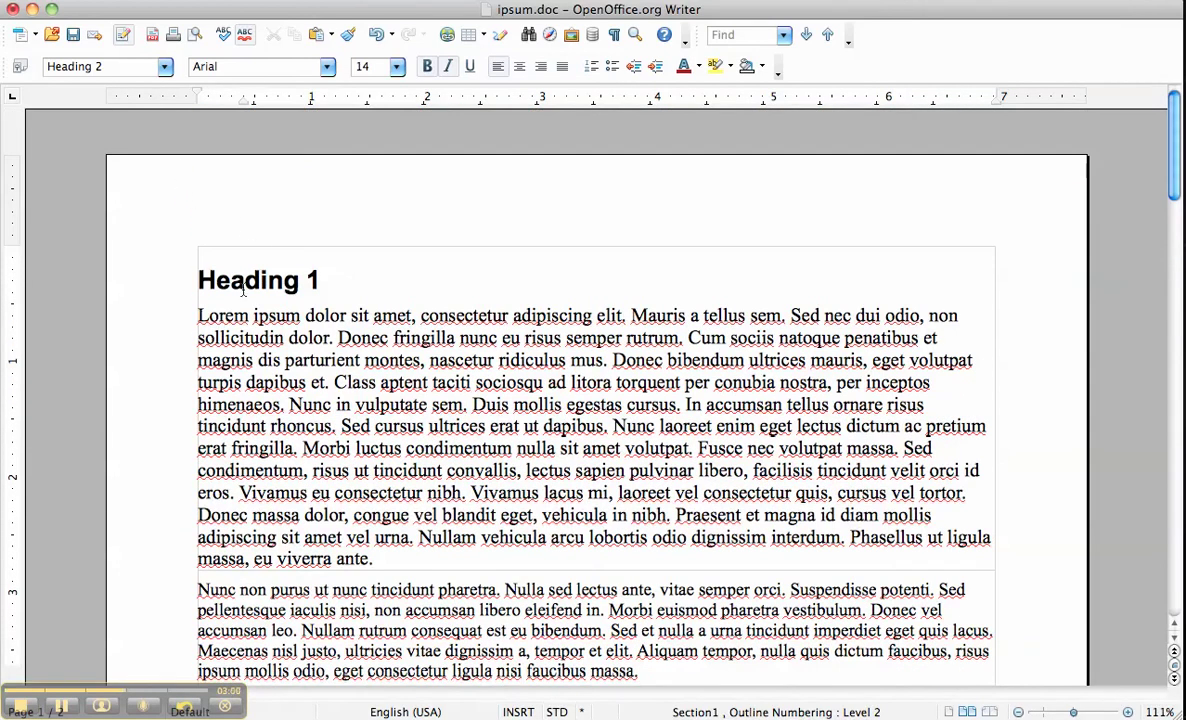
click(164, 66)
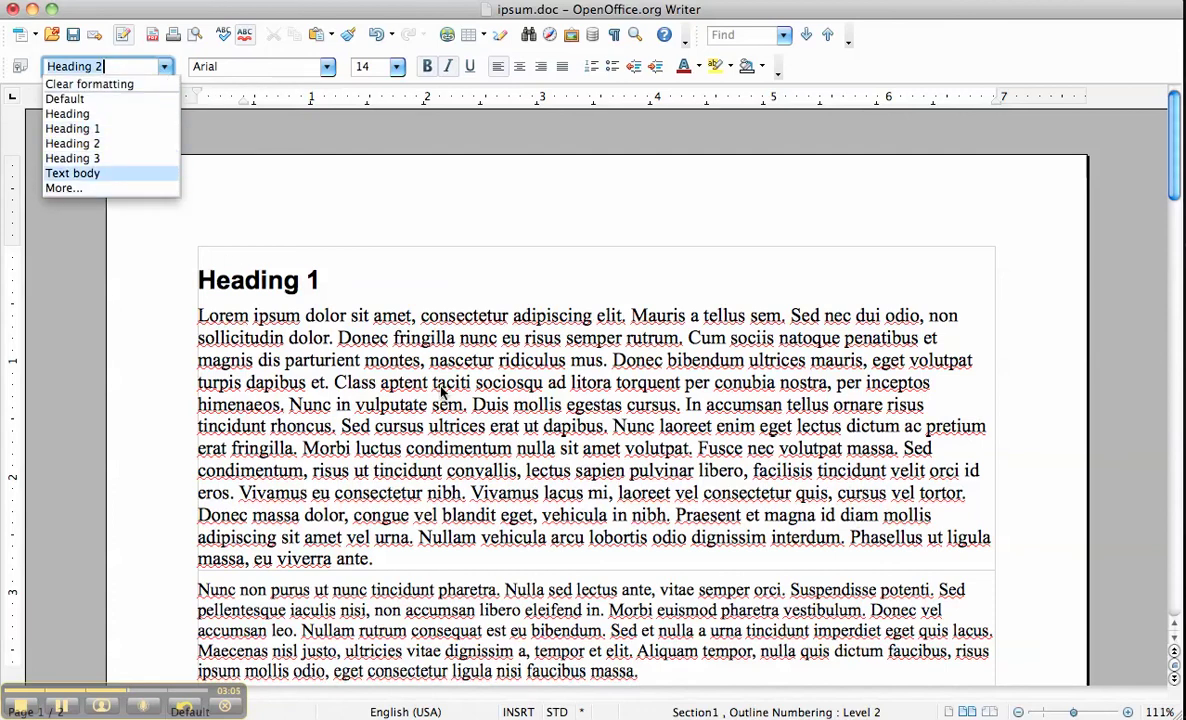
key(Escape)
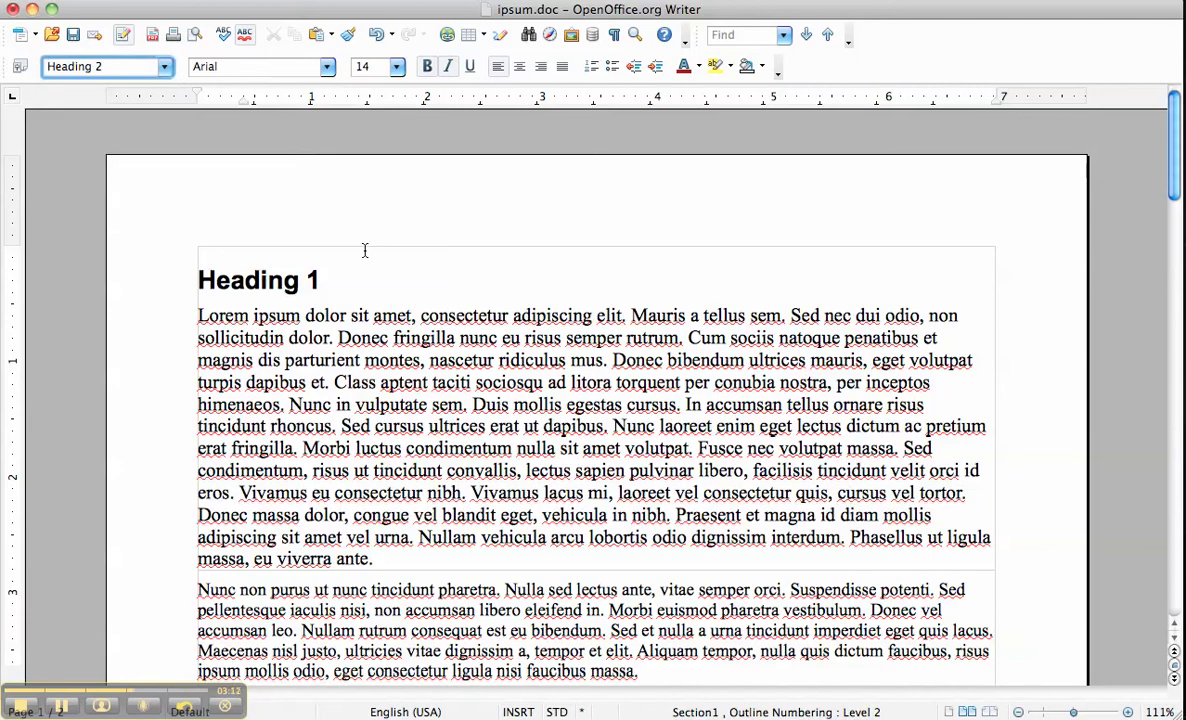
Place the text cursor at the end of the first body paragraph, after "eu viverra ante.".
scroll(365, 250, down, 5)
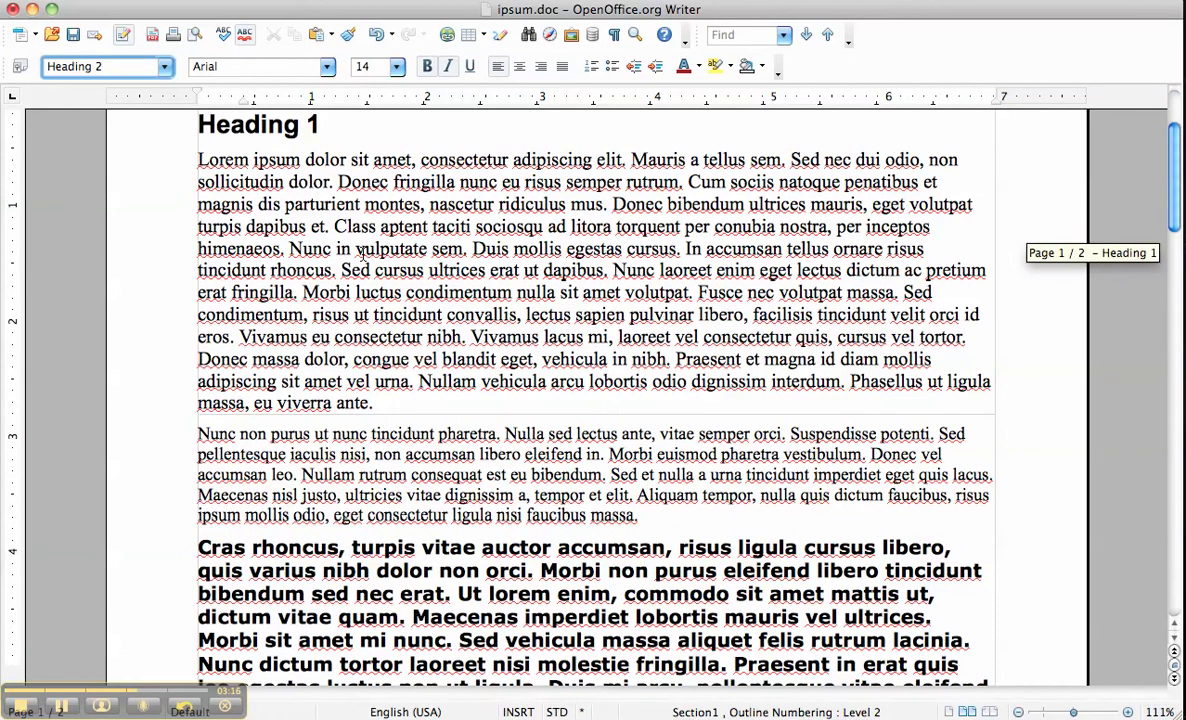
click(352, 372)
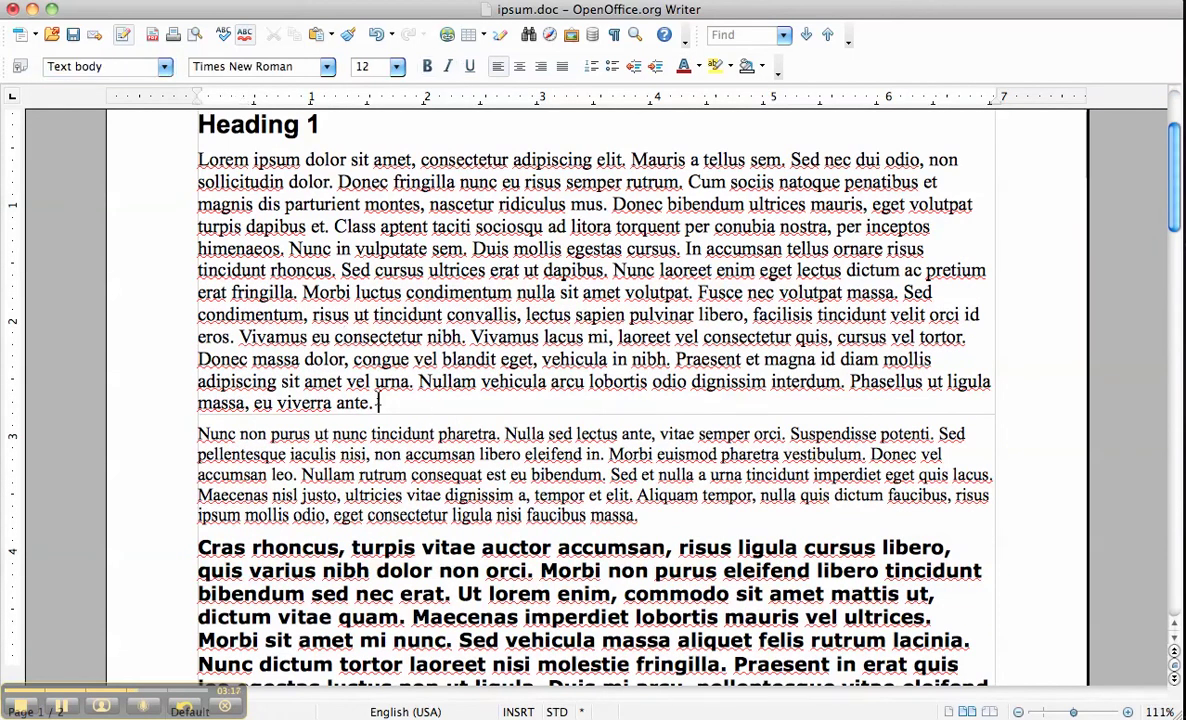